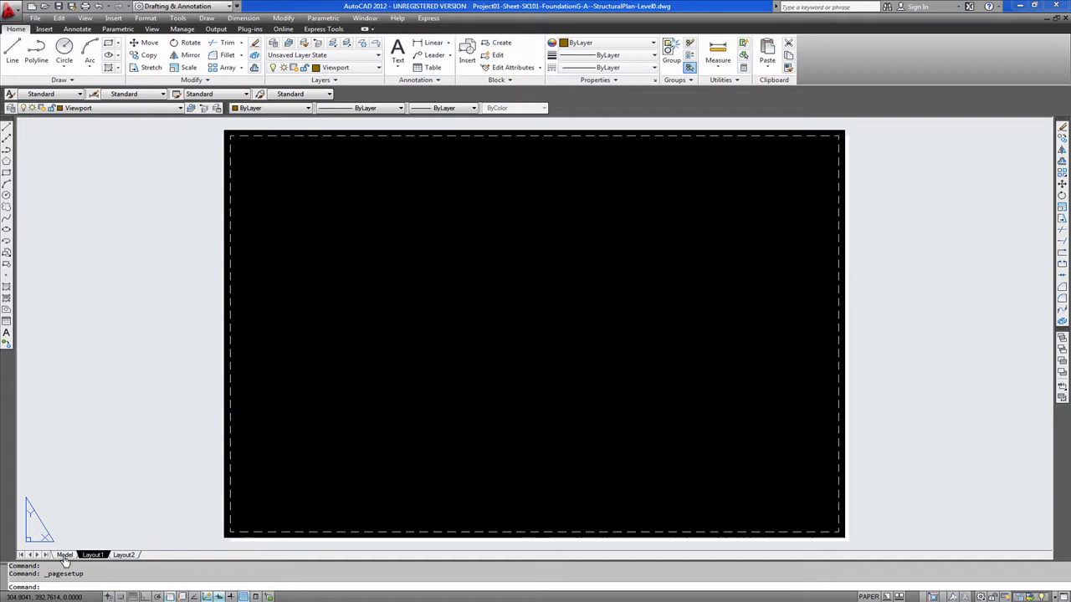
Modify the Layout1 page setup to use the DWG To PDF.pc3 plotter.
{"action": "mouse_move", "coordinate": [64, 558]}
{"action": "left_click", "coordinate": [36, 20]}
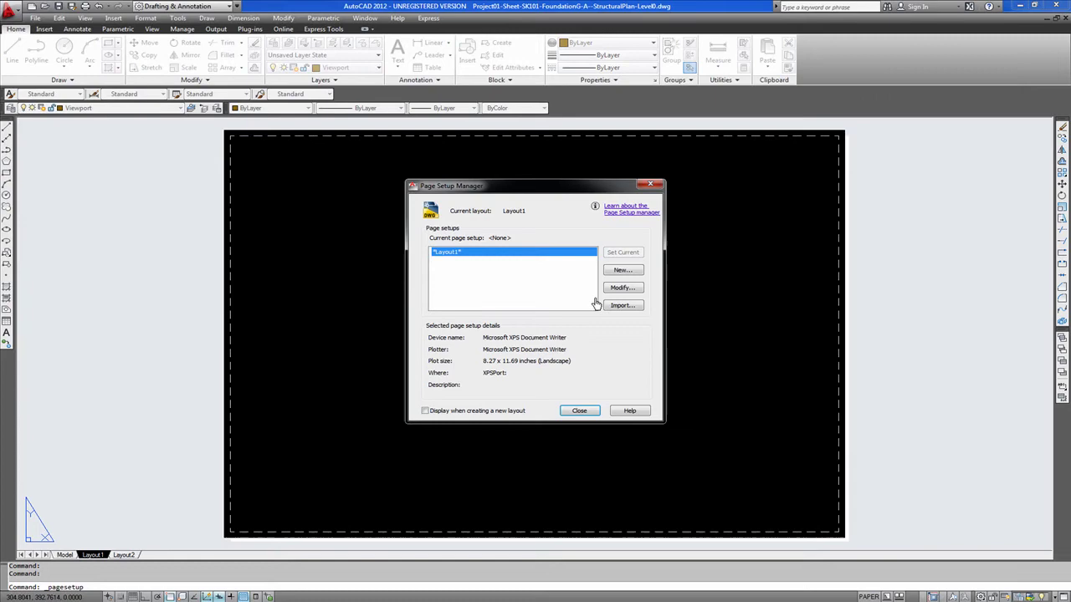
{"action": "left_click", "coordinate": [618, 290]}
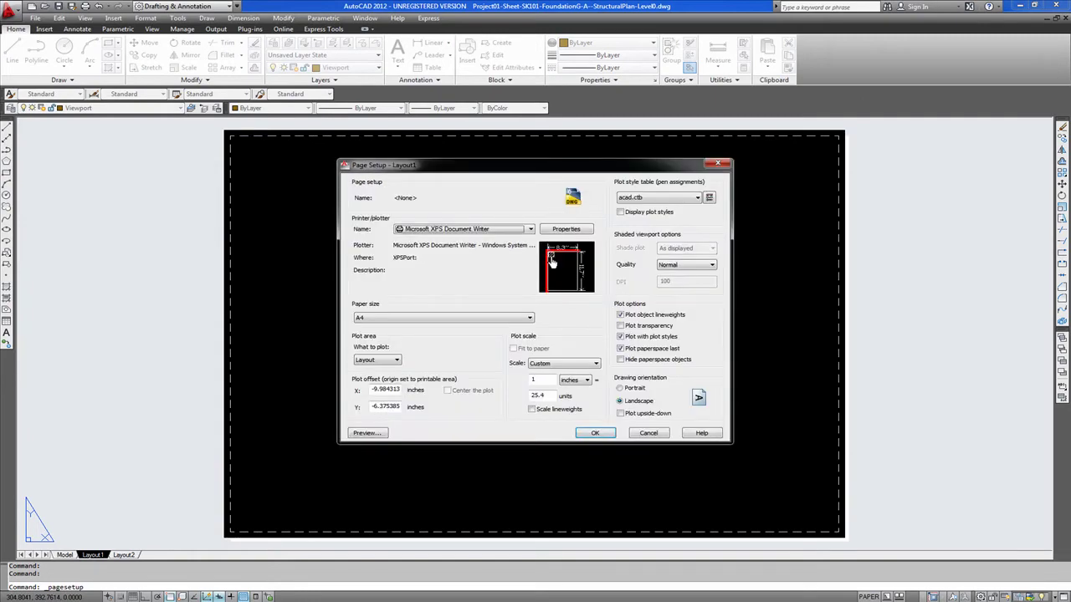
{"action": "left_click", "coordinate": [530, 229]}
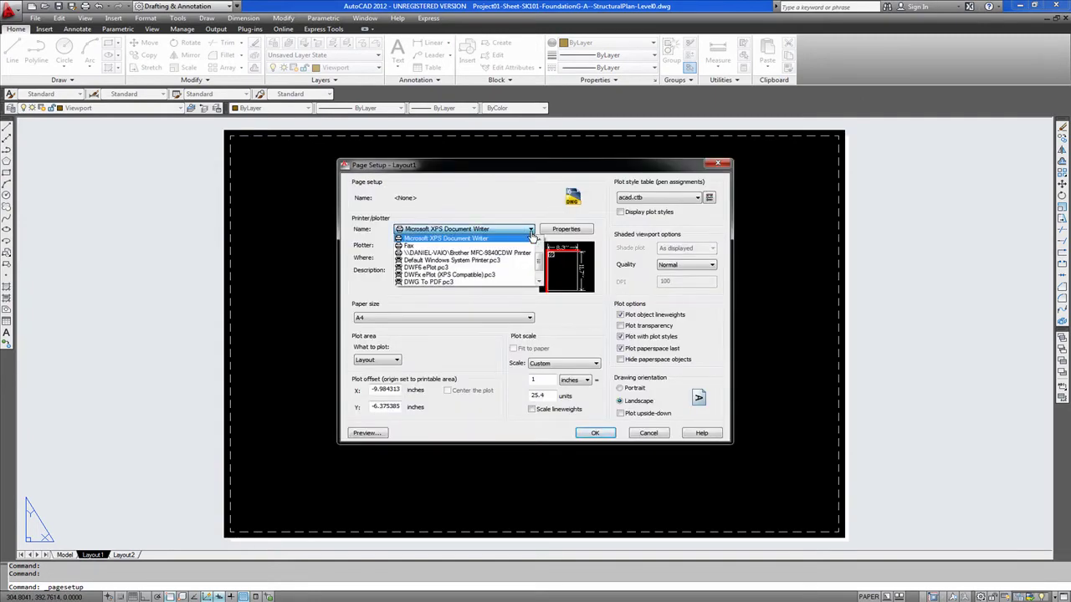
{"action": "scroll", "coordinate": [538, 264], "scroll_direction": "down", "scroll_amount": 1}
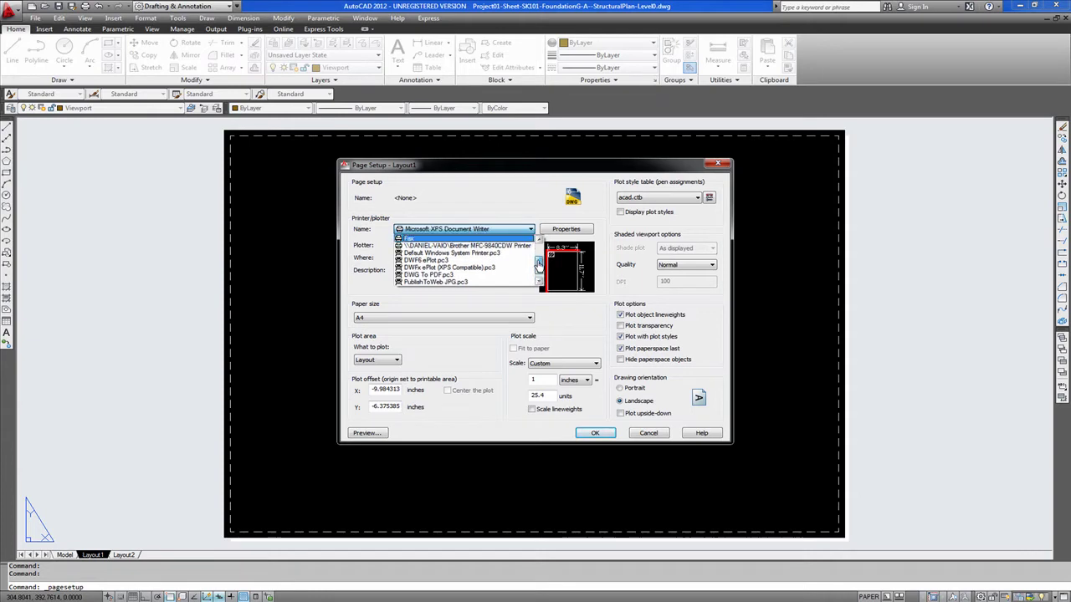
{"action": "left_click_drag", "start_coordinate": [539, 265], "coordinate": [539, 255]}
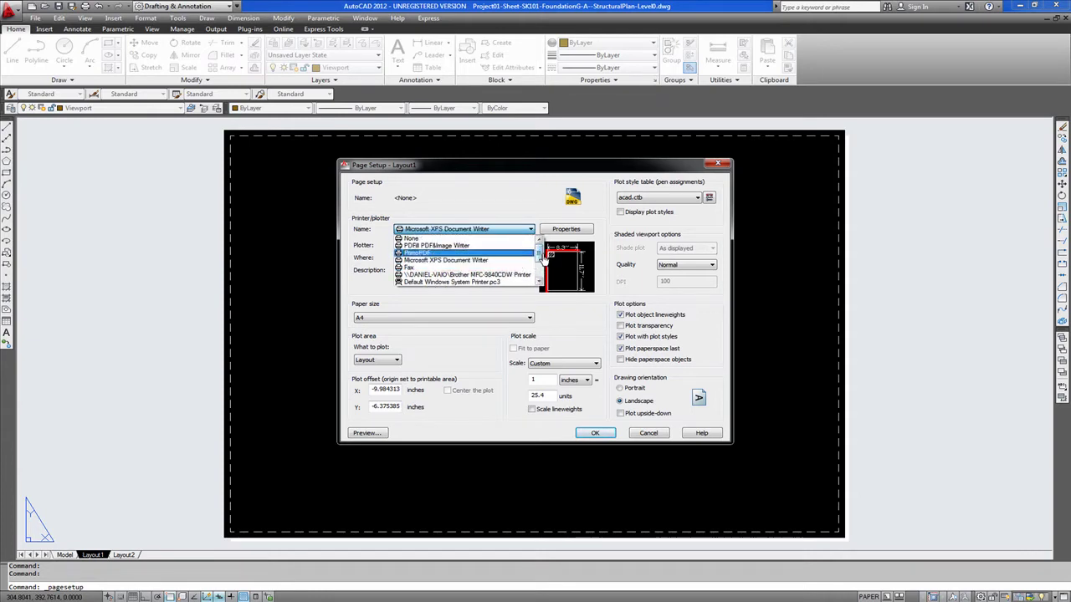
{"action": "left_click_drag", "start_coordinate": [543, 260], "coordinate": [540, 266]}
{"action": "left_click", "coordinate": [452, 274]}
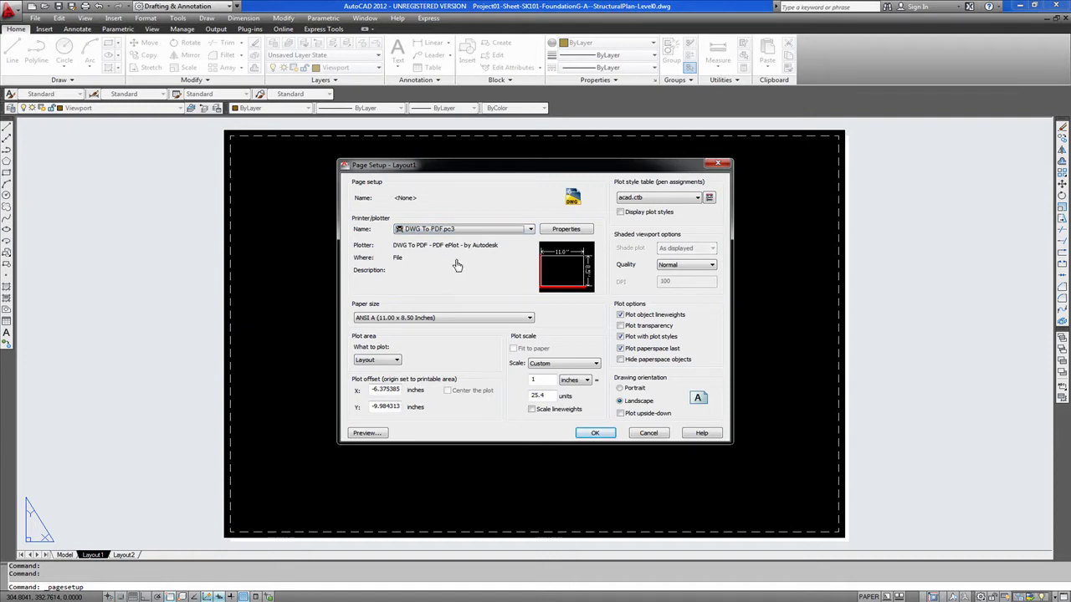
Set the page setup's paper size to ISO A2 (594.00 x 420.00 MM).
{"action": "left_click", "coordinate": [528, 319]}
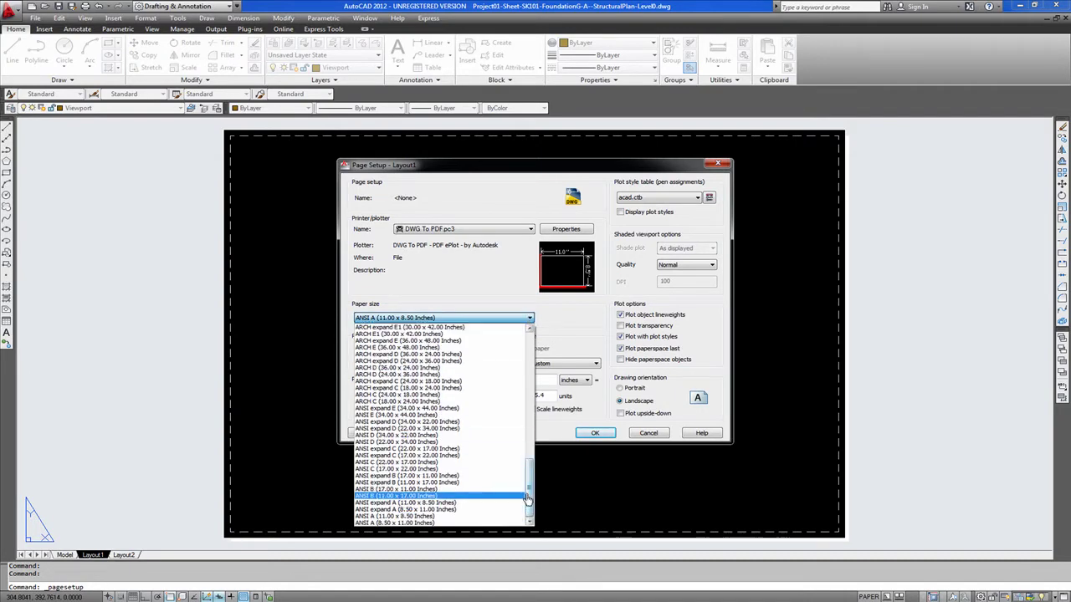
{"action": "left_click_drag", "start_coordinate": [527, 499], "coordinate": [523, 375]}
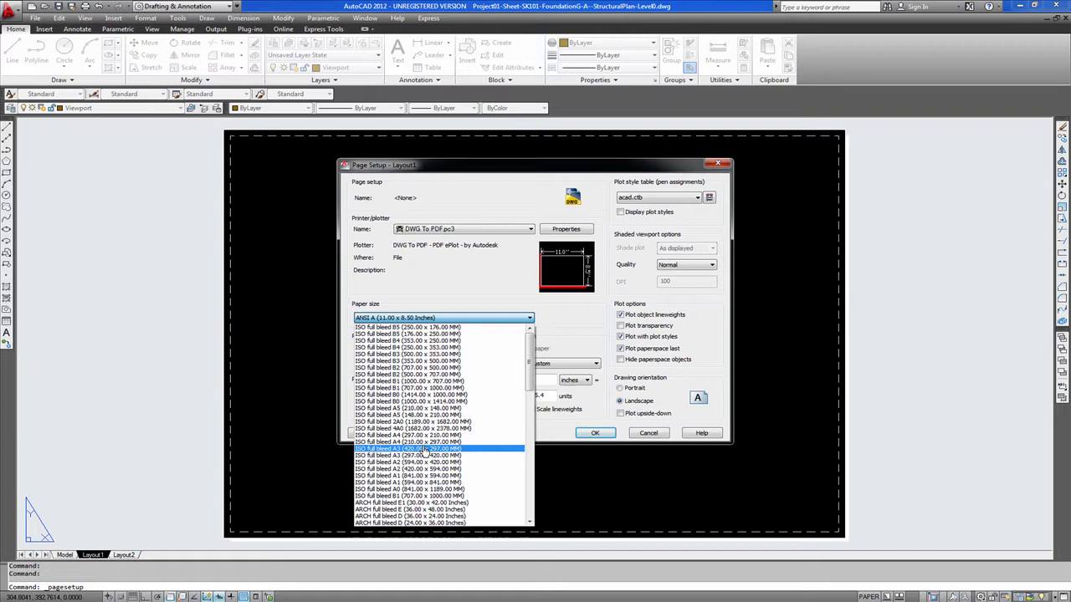
{"action": "scroll", "coordinate": [434, 451], "scroll_direction": "down", "scroll_amount": 1}
{"action": "scroll", "coordinate": [434, 451], "scroll_direction": "down", "scroll_amount": 7}
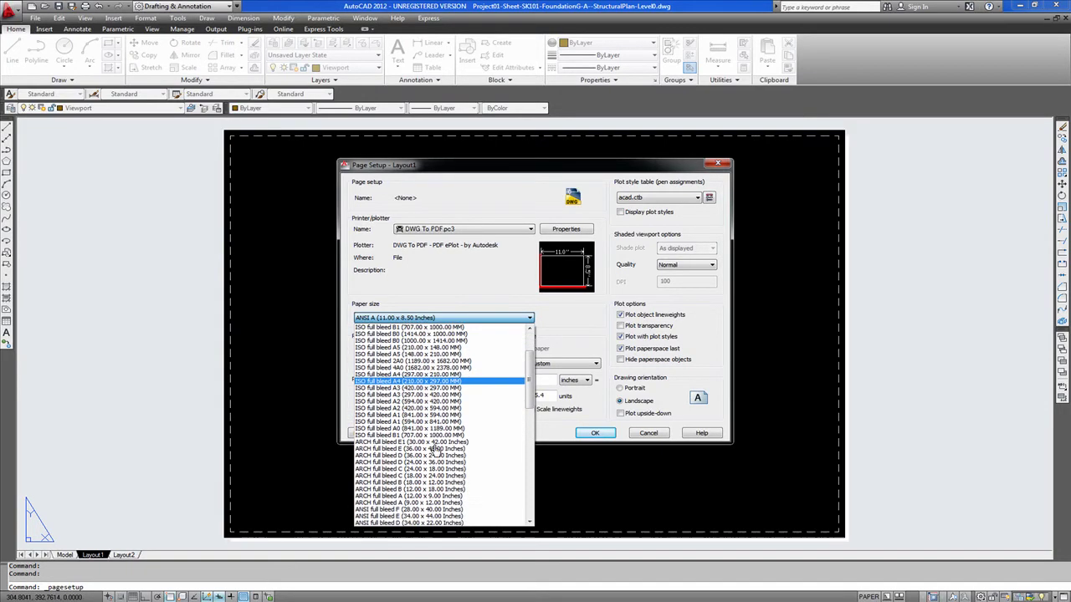
{"action": "scroll", "coordinate": [435, 451], "scroll_direction": "down", "scroll_amount": 4}
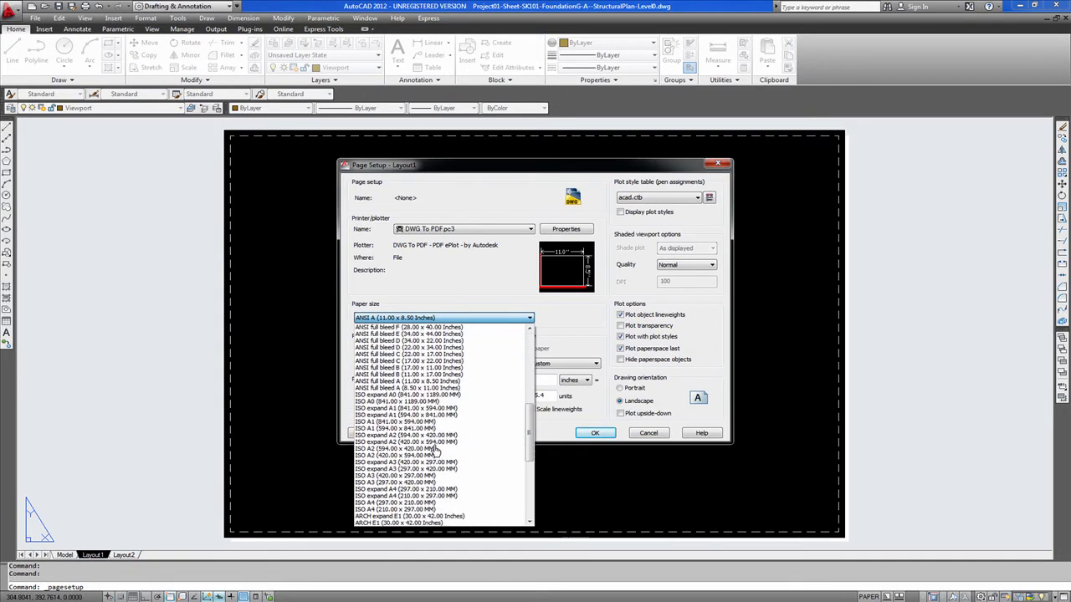
{"action": "scroll", "coordinate": [434, 451], "scroll_direction": "down", "scroll_amount": 1}
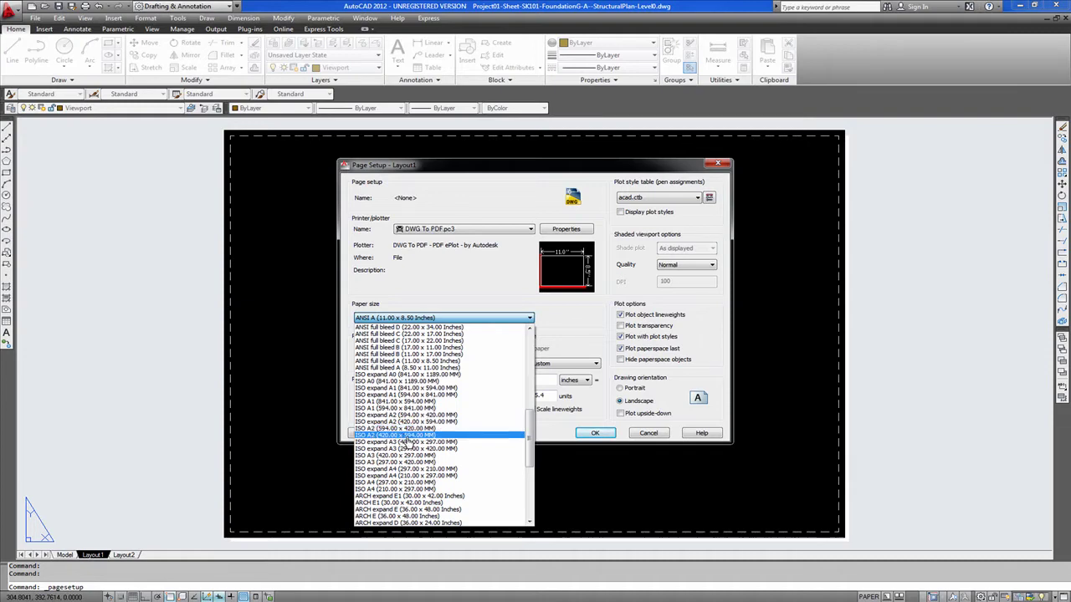
{"action": "left_click", "coordinate": [416, 429]}
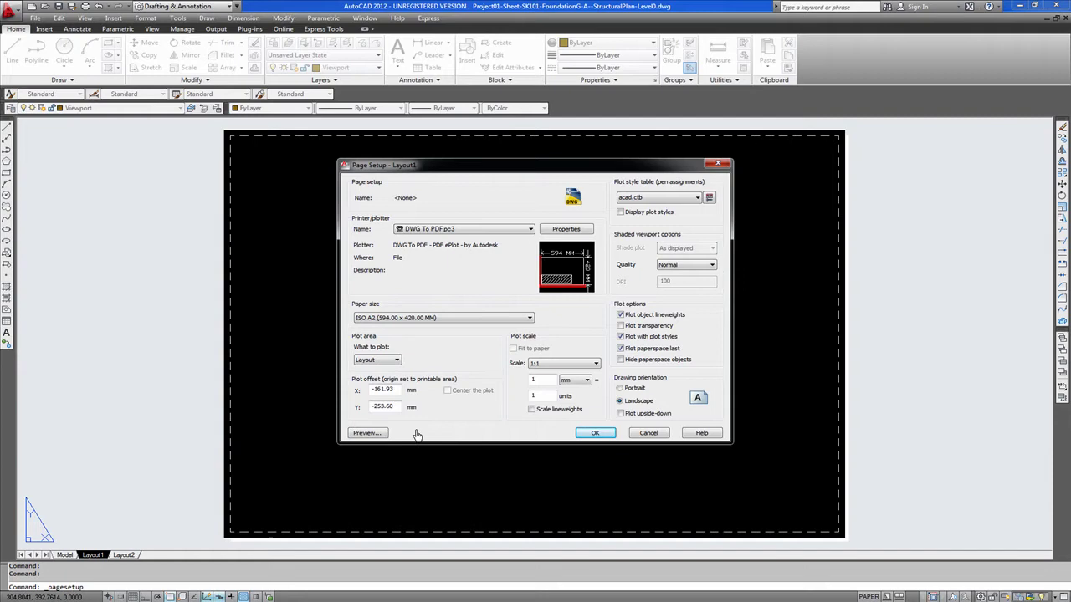
Examine the plot area choices available in the Layout1 page setup.
{"action": "left_click", "coordinate": [399, 360]}
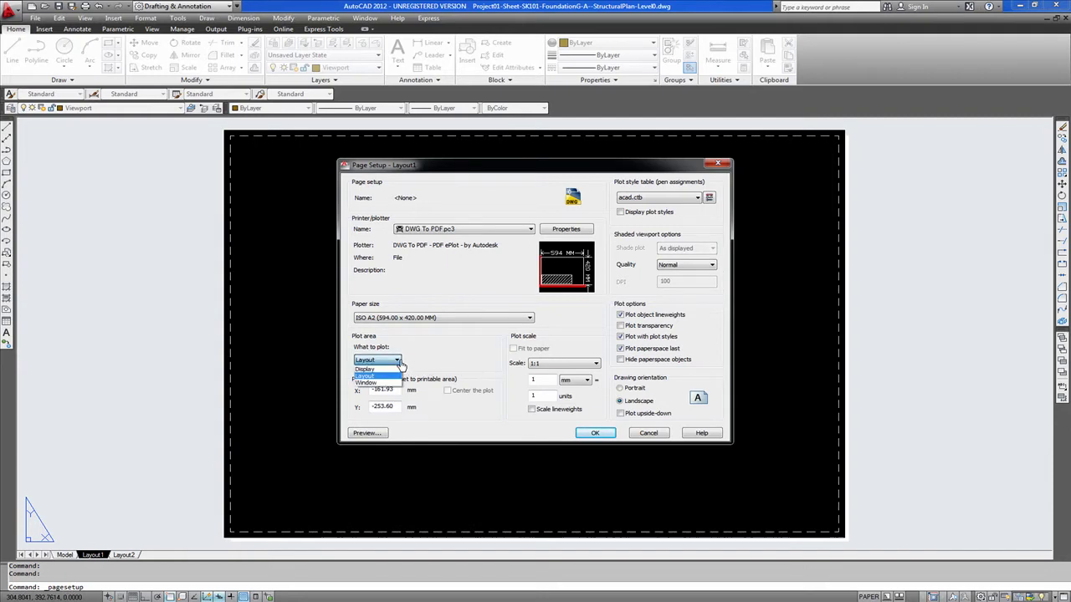
{"action": "left_click", "coordinate": [404, 360]}
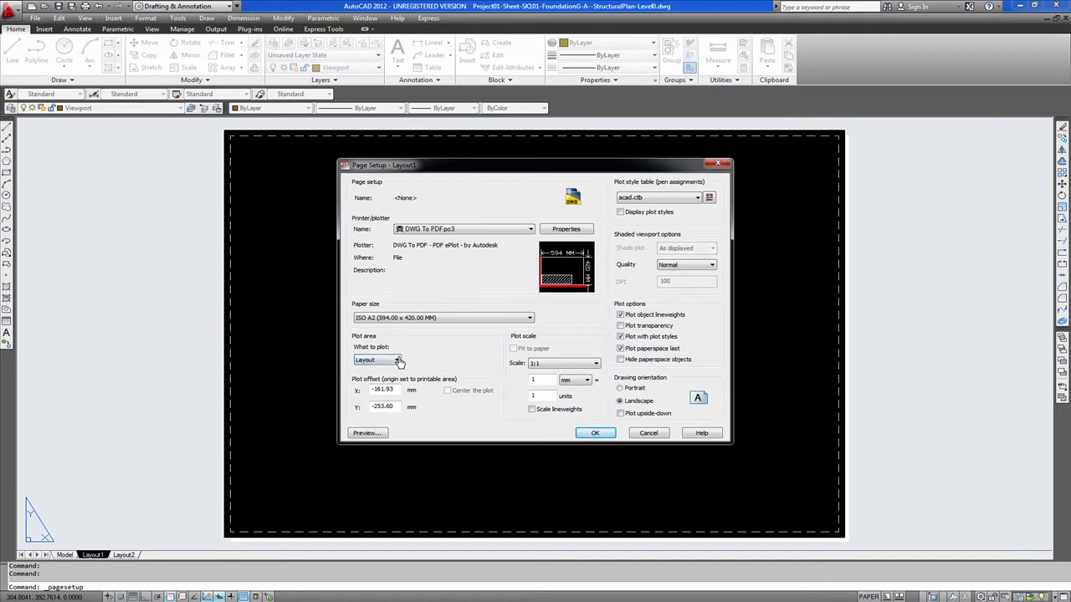
{"action": "left_click", "coordinate": [399, 361]}
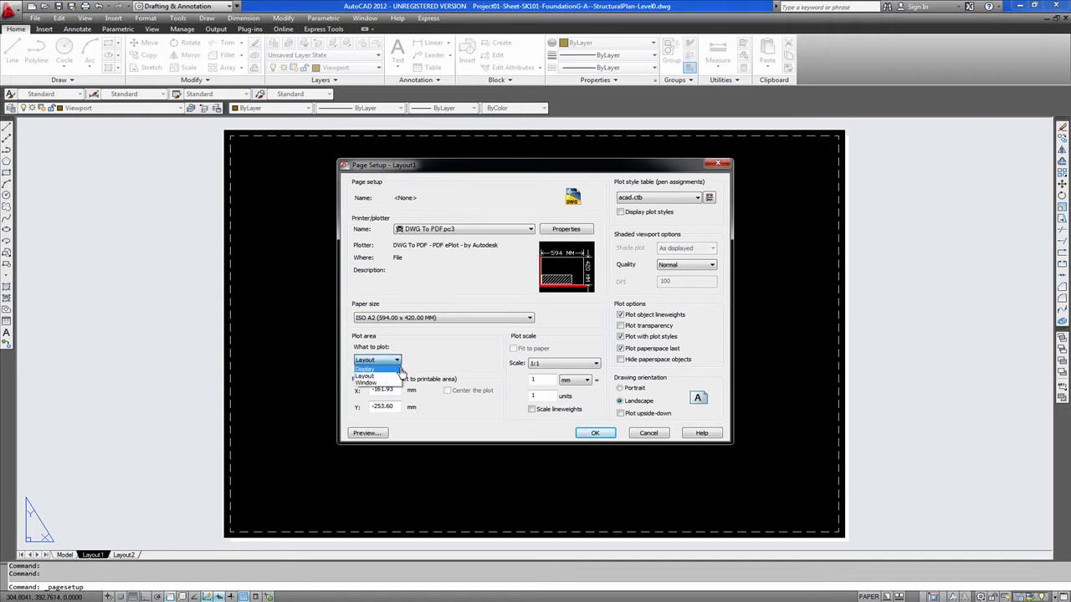
{"action": "left_click", "coordinate": [395, 363]}
{"action": "left_click", "coordinate": [395, 366]}
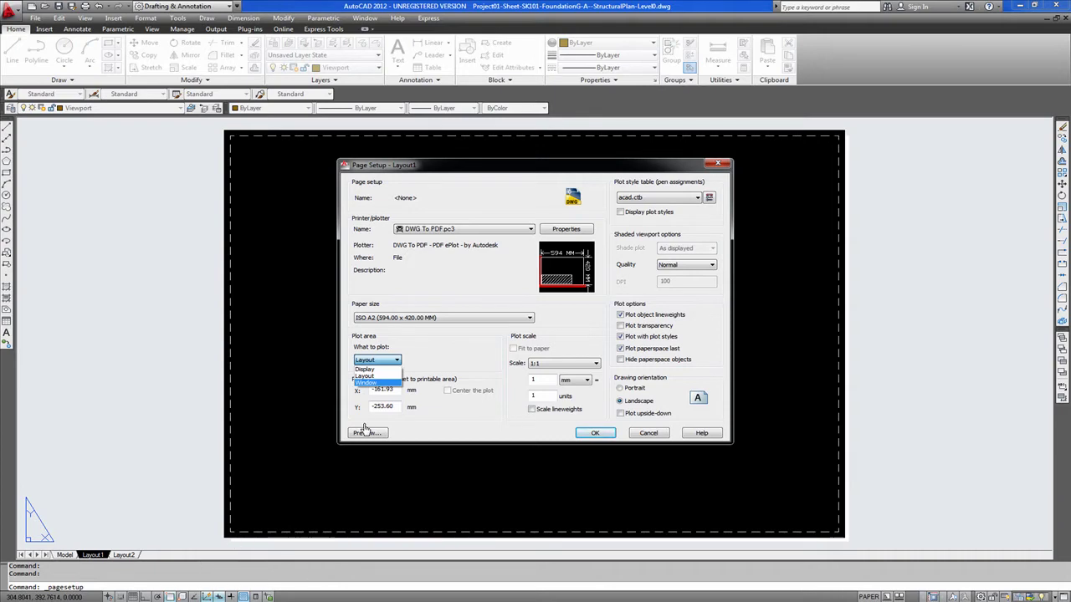
{"action": "left_click", "coordinate": [438, 365]}
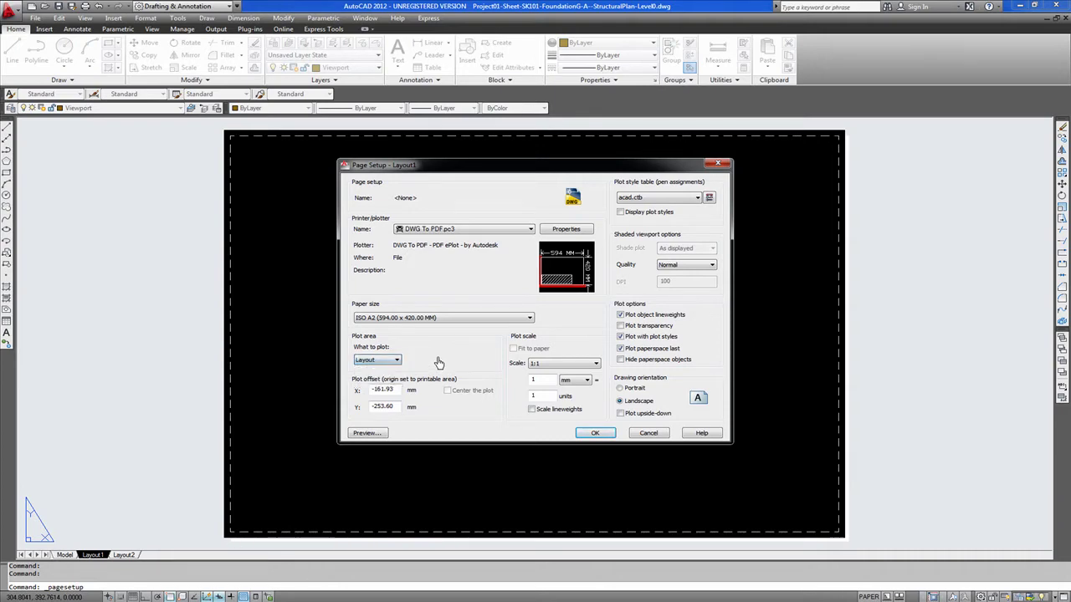
{"action": "left_click", "coordinate": [400, 364]}
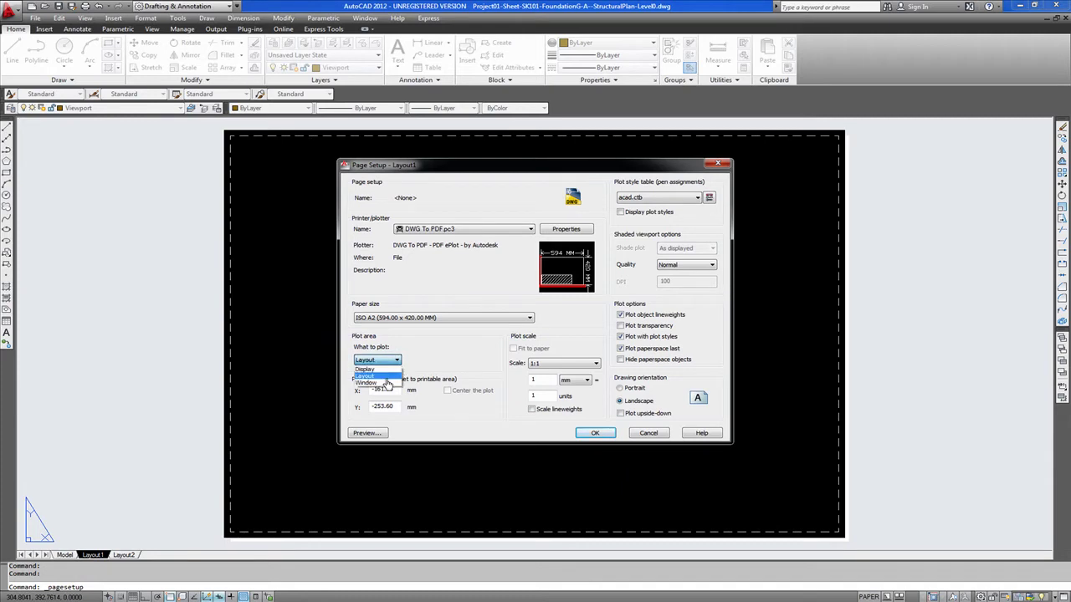
{"action": "left_click", "coordinate": [556, 354]}
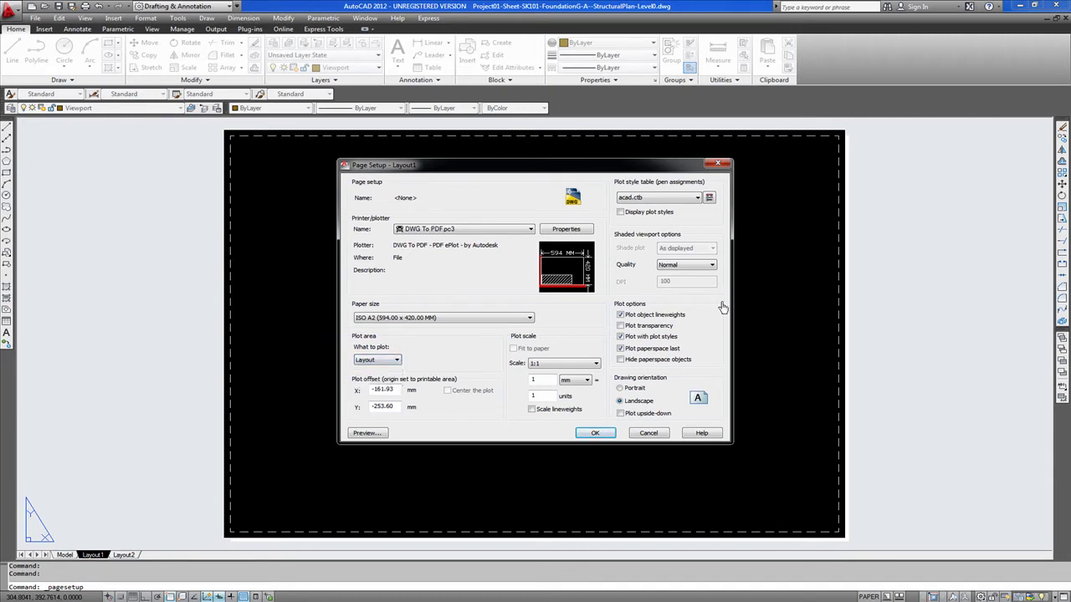
Accept the modified Layout1 page setup and close the Page Setup Manager.
{"action": "left_click", "coordinate": [595, 434]}
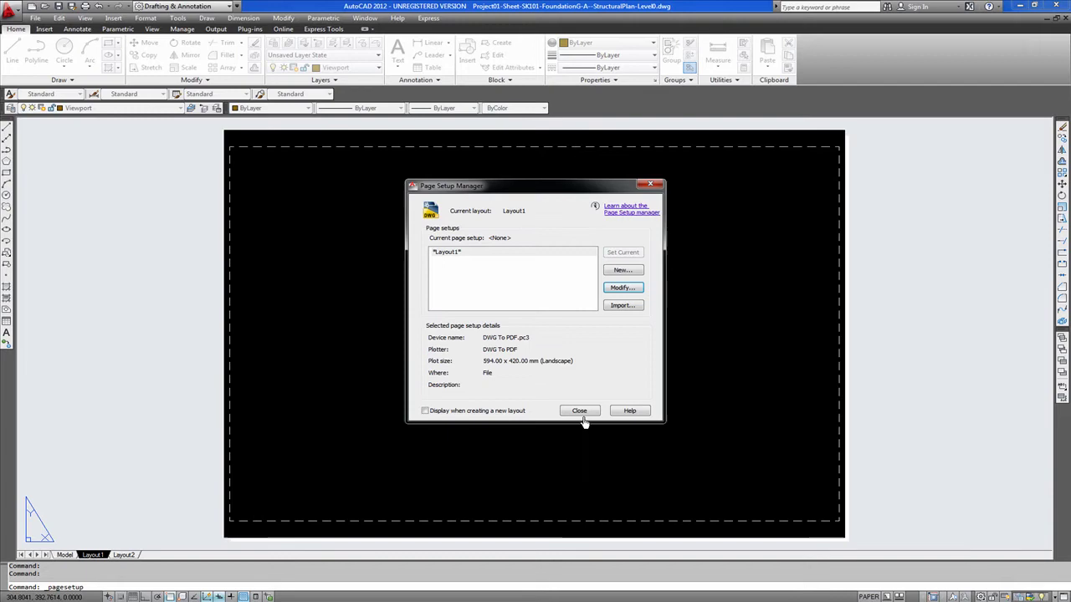
{"action": "left_click", "coordinate": [579, 410]}
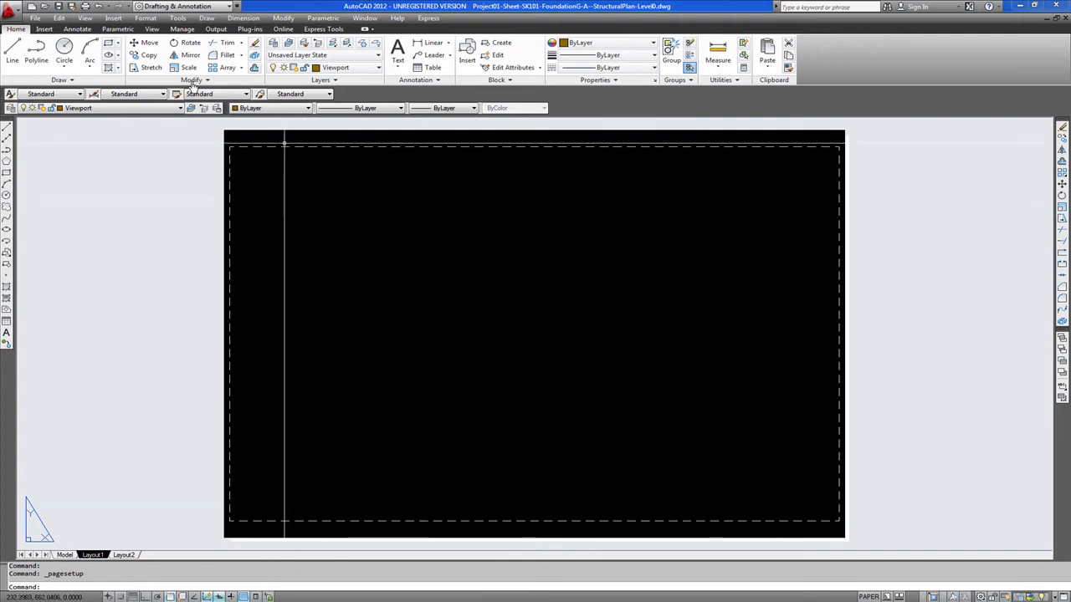
Create a single rectangular viewport on Layout1, filling most of the area inside the dashed printable margins.
{"action": "left_click", "coordinate": [84, 18]}
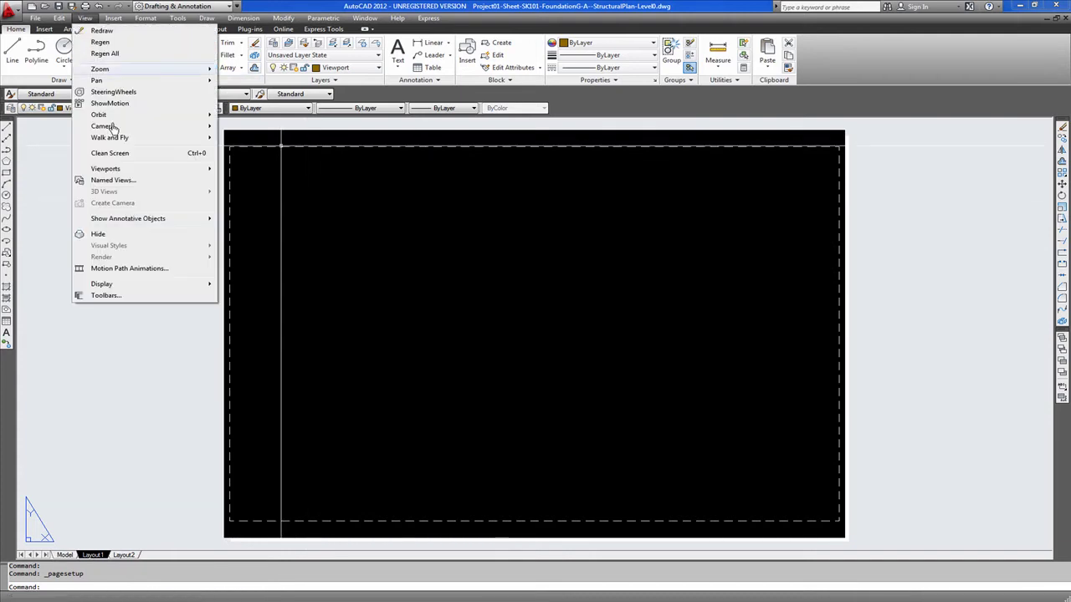
{"action": "mouse_move", "coordinate": [140, 169]}
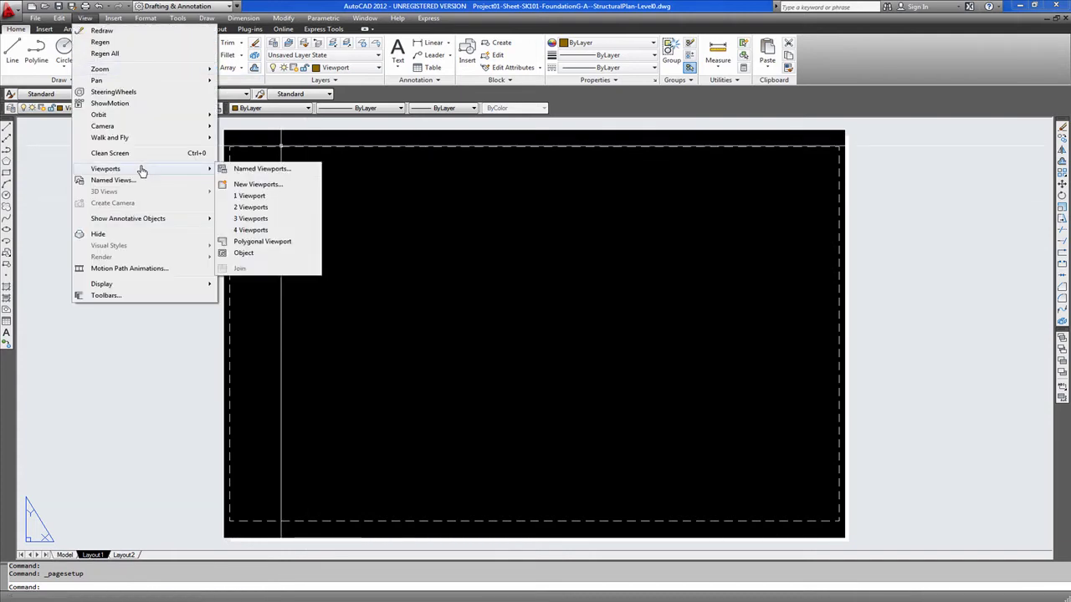
{"action": "left_click", "coordinate": [253, 196]}
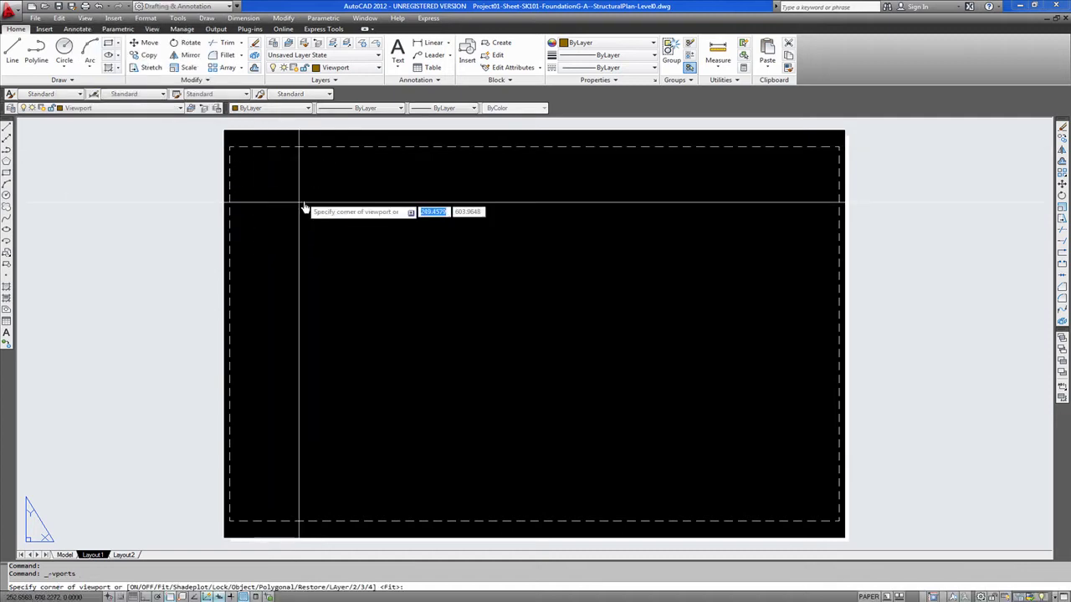
{"action": "left_click", "coordinate": [261, 171]}
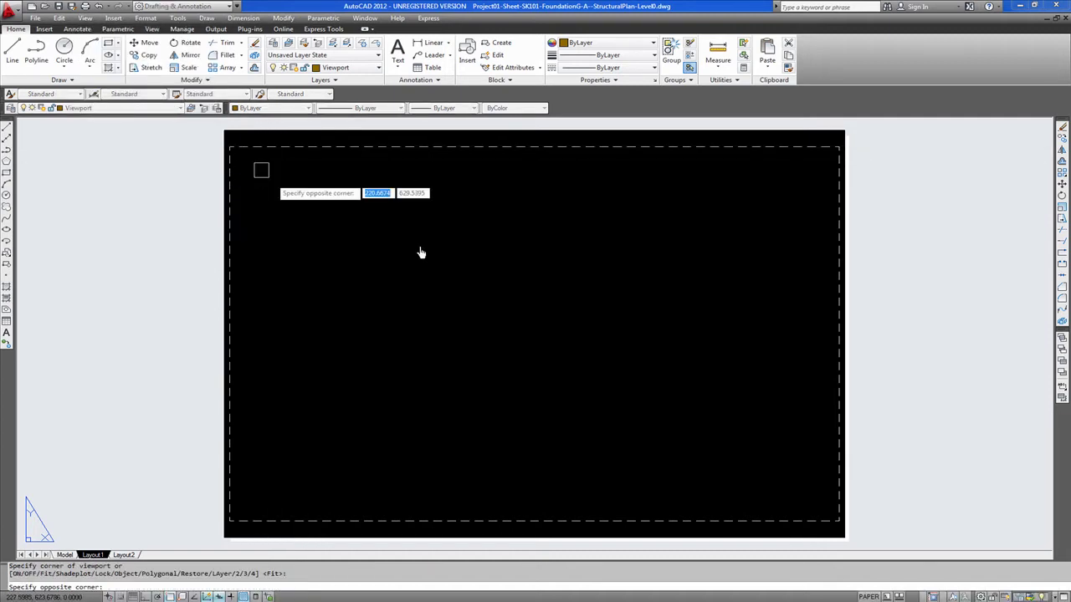
{"action": "left_click", "coordinate": [828, 511]}
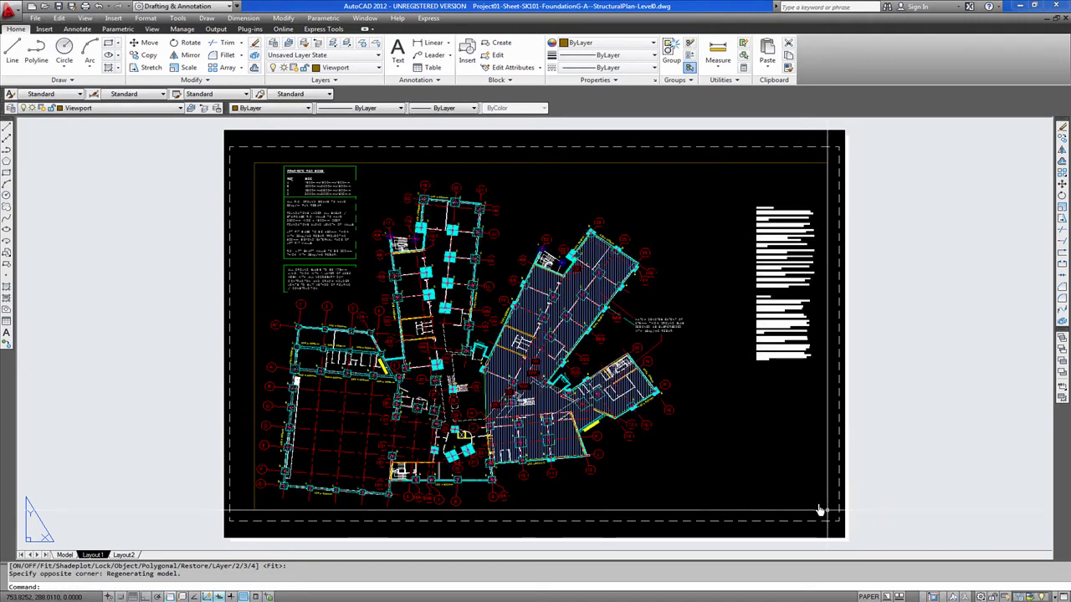
Activate the new viewport, zoom its model view to a scale of 1/500XP, and return to paper space.
{"action": "left_click", "coordinate": [703, 372]}
{"action": "double_click", "coordinate": [702, 373]}
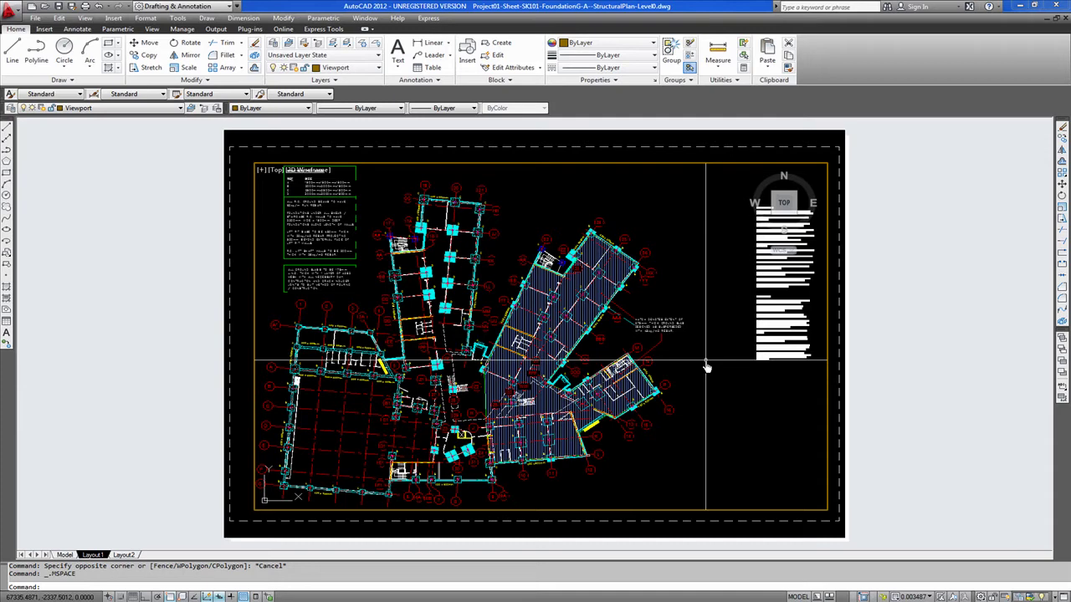
{"action": "type", "text": "z"}
{"action": "key", "text": "Return"}
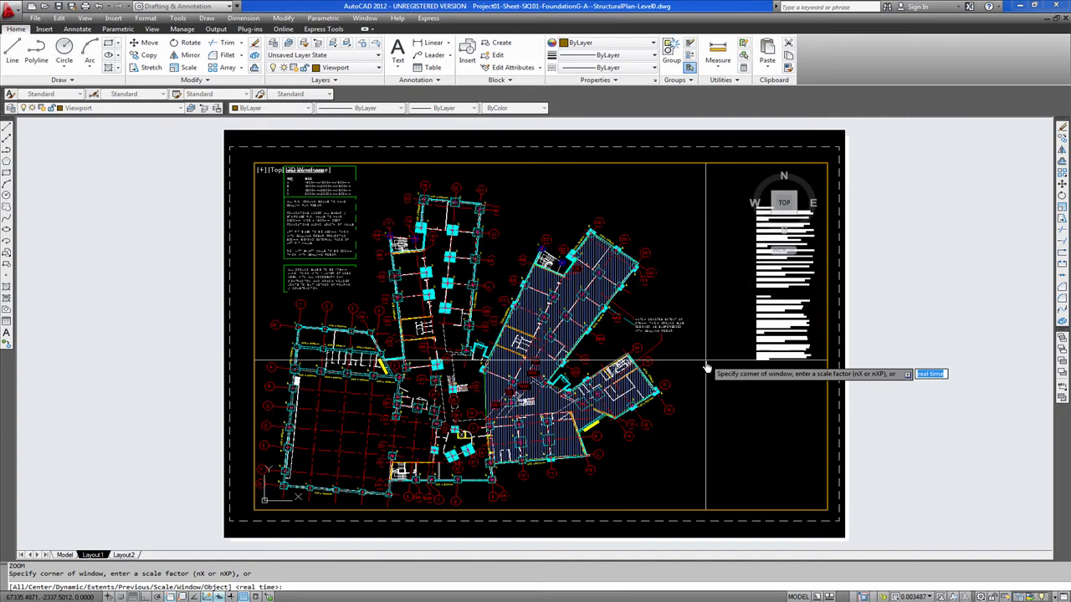
{"action": "type", "text": "1"}
{"action": "key", "text": "Return"}
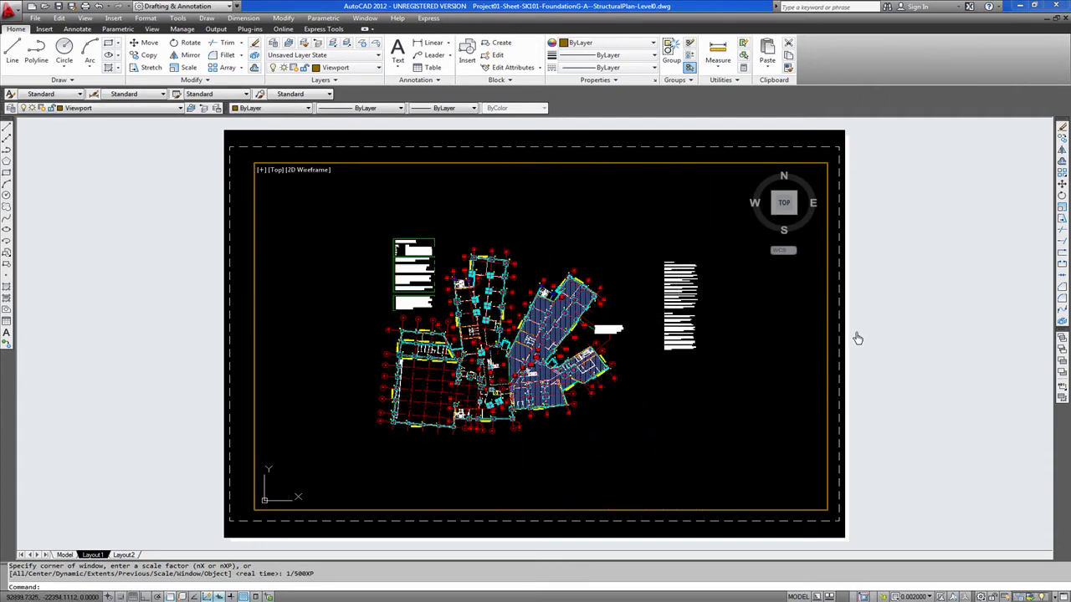
{"action": "double_click", "coordinate": [904, 309]}
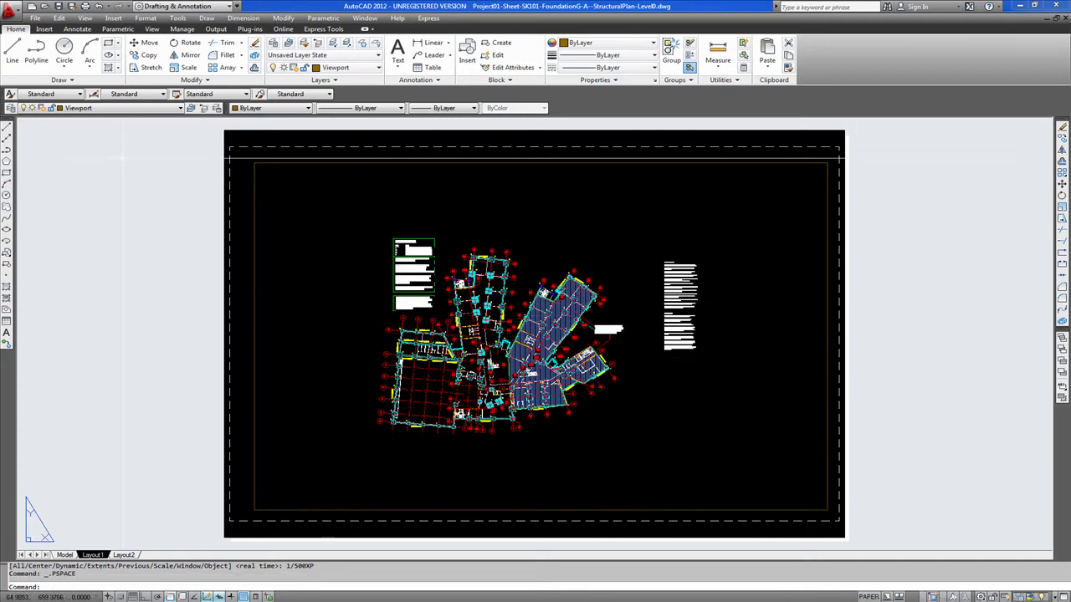
Open the plot settings for Layout1, set the plot area to Extents and center the plot on the sheet.
{"action": "left_click", "coordinate": [35, 18]}
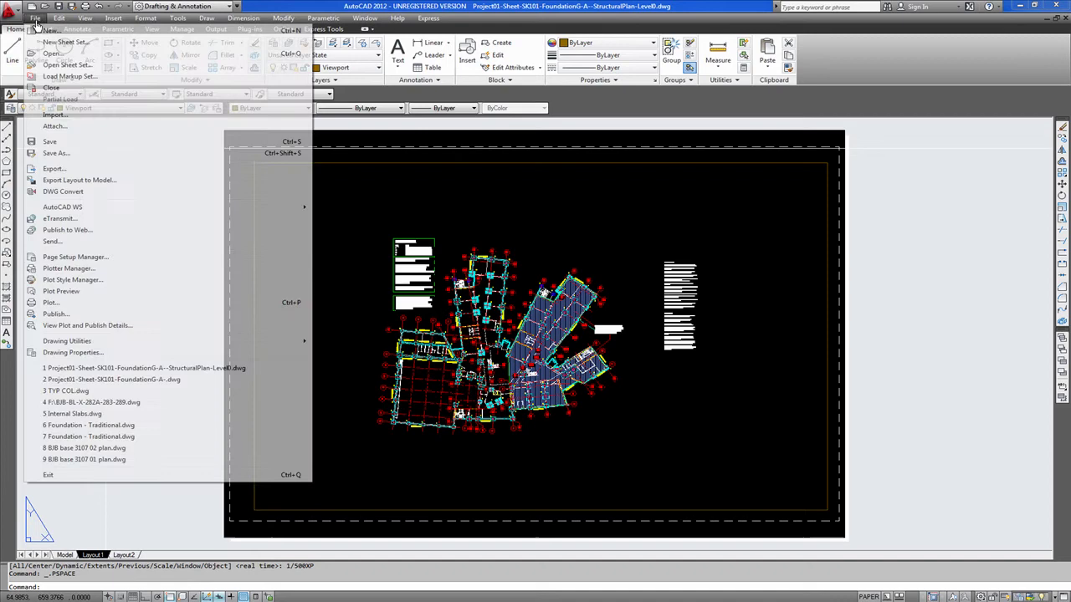
{"action": "left_click", "coordinate": [58, 302]}
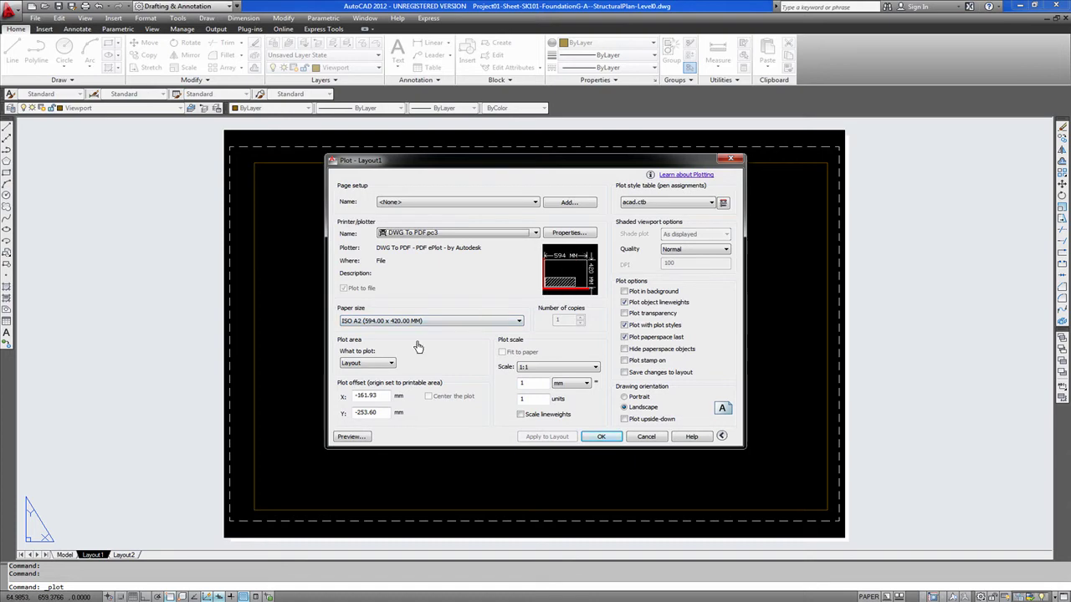
{"action": "left_click", "coordinate": [390, 364]}
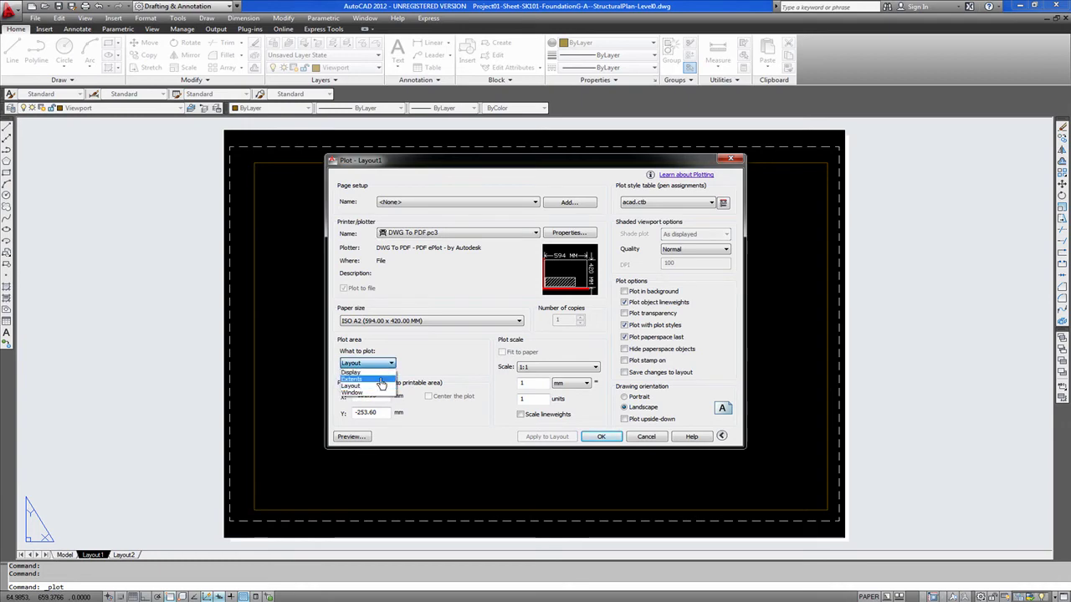
{"action": "left_click", "coordinate": [380, 379]}
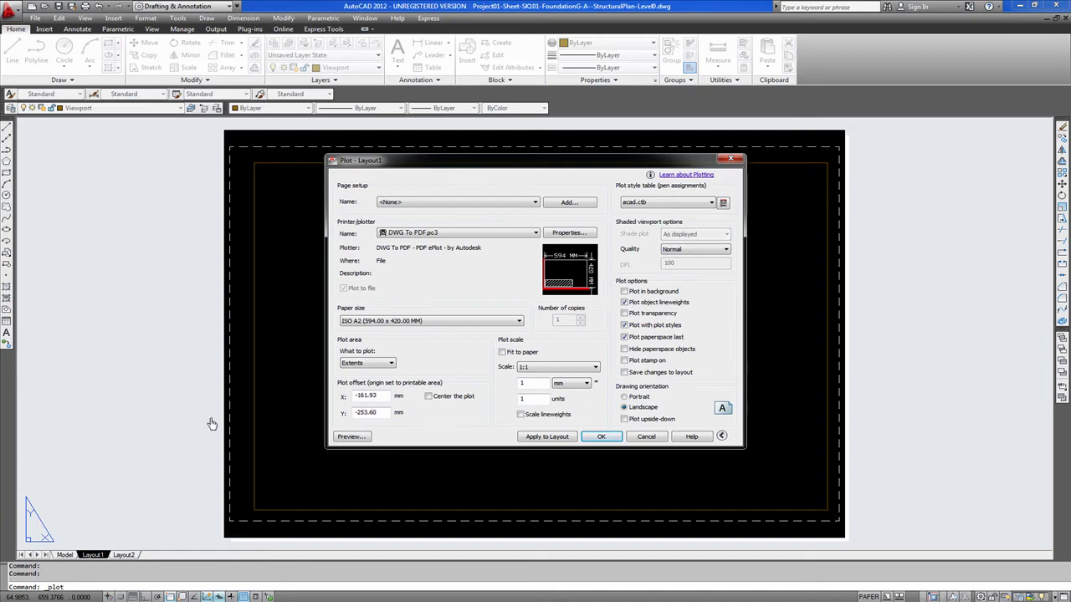
{"action": "left_click", "coordinate": [367, 363]}
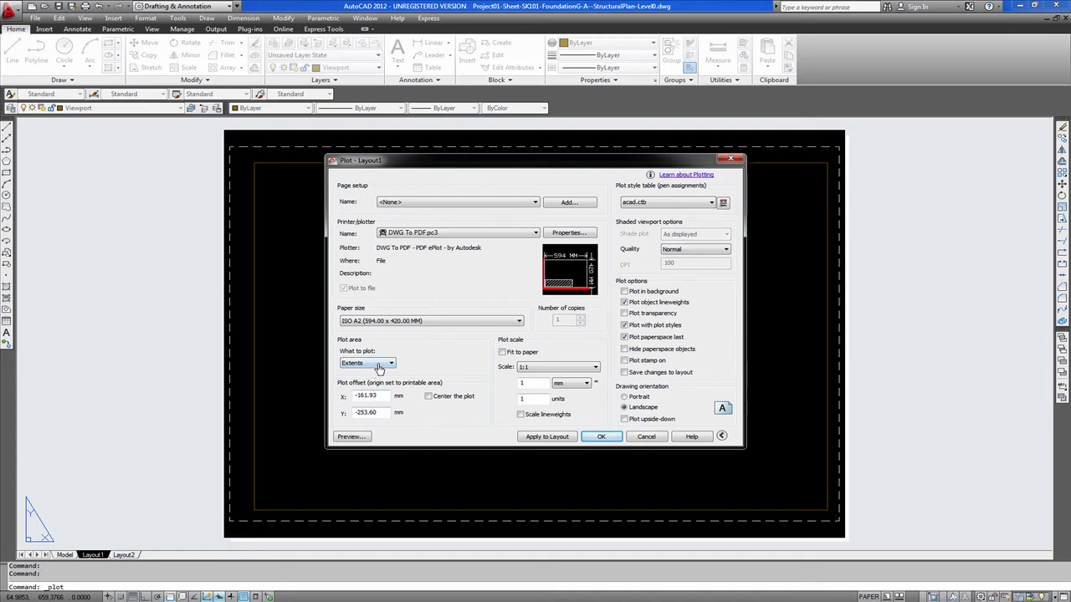
{"action": "left_click", "coordinate": [437, 398]}
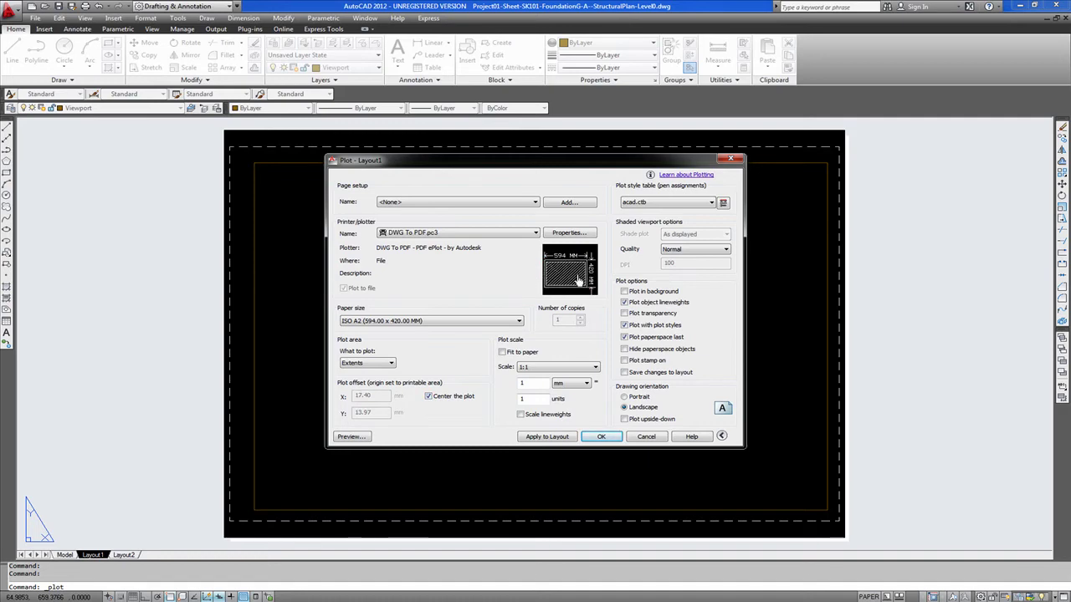
{"action": "left_click", "coordinate": [525, 371]}
Examine the available plot style tables, keeping acad.ctb, and preview the centered extents plot before returning to the plot settings.
{"action": "left_click", "coordinate": [712, 203]}
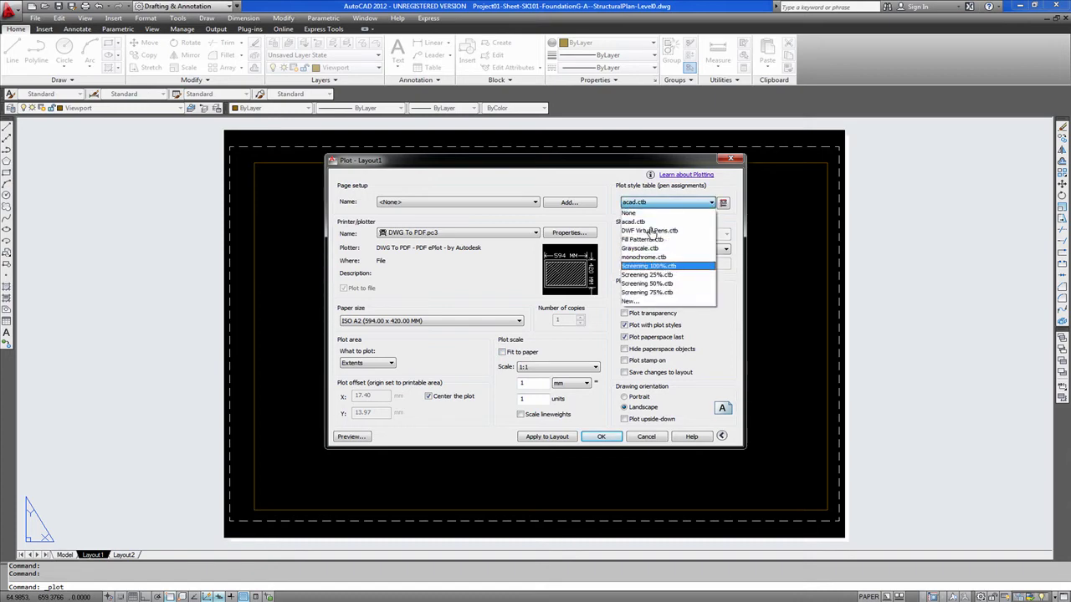
{"action": "left_click", "coordinate": [609, 195]}
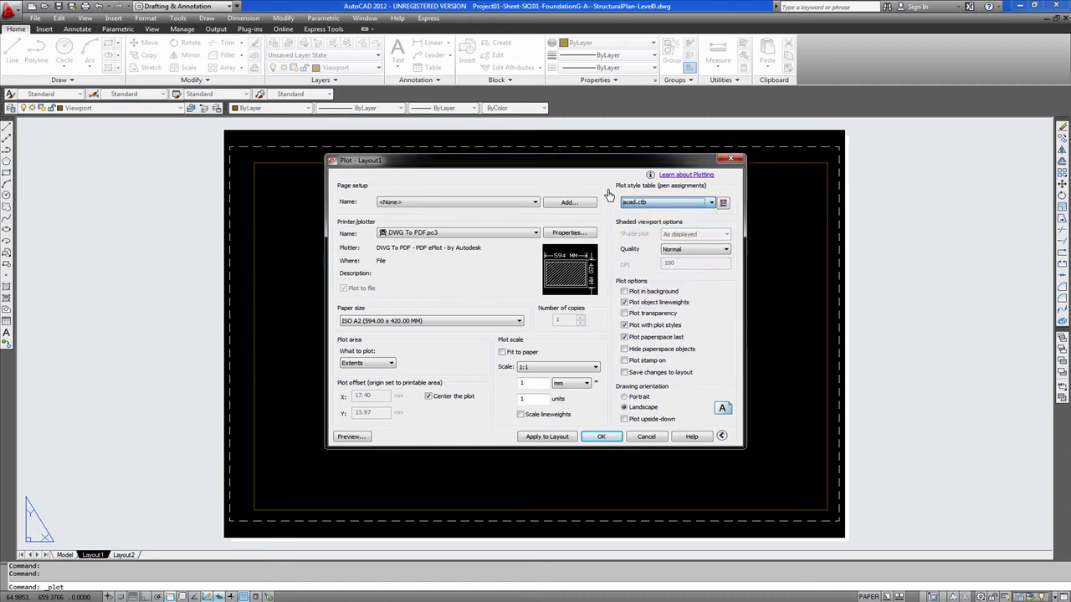
{"action": "left_click", "coordinate": [711, 202]}
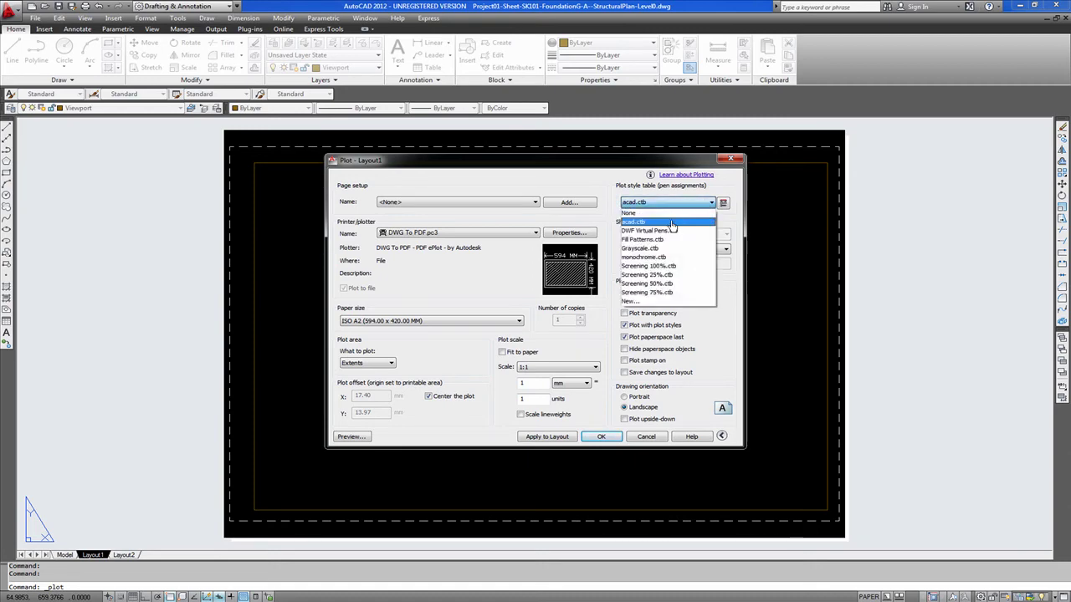
{"action": "left_click", "coordinate": [604, 193]}
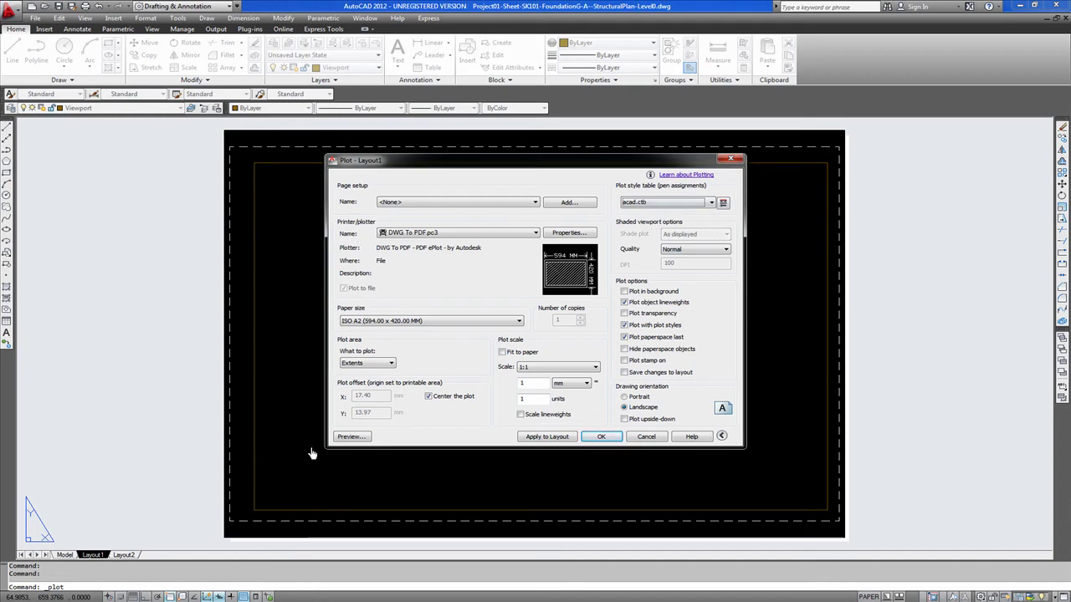
{"action": "left_click", "coordinate": [350, 437]}
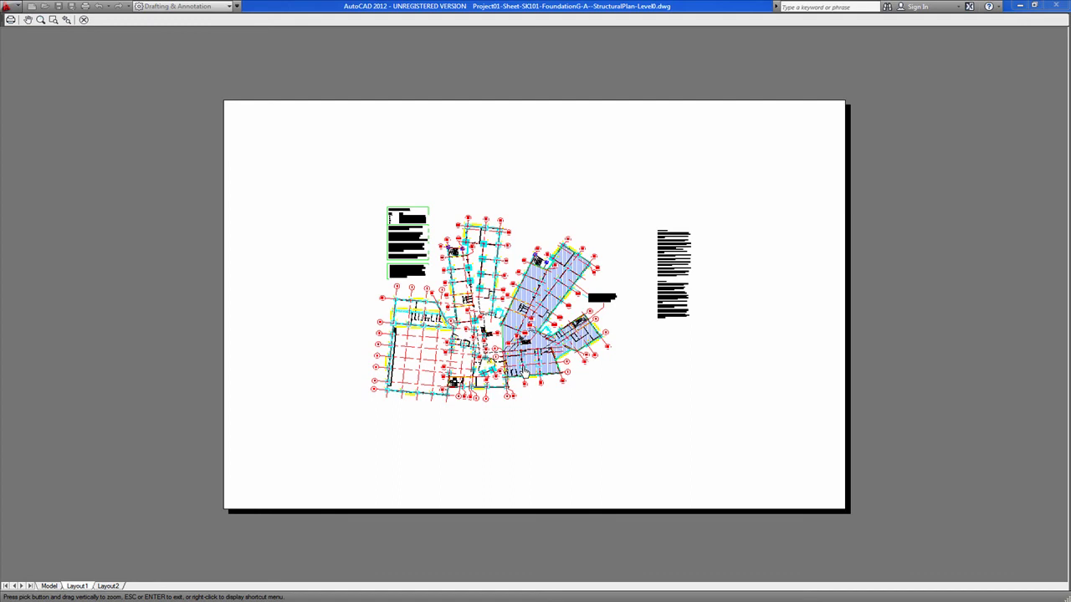
{"action": "key", "text": "Escape"}
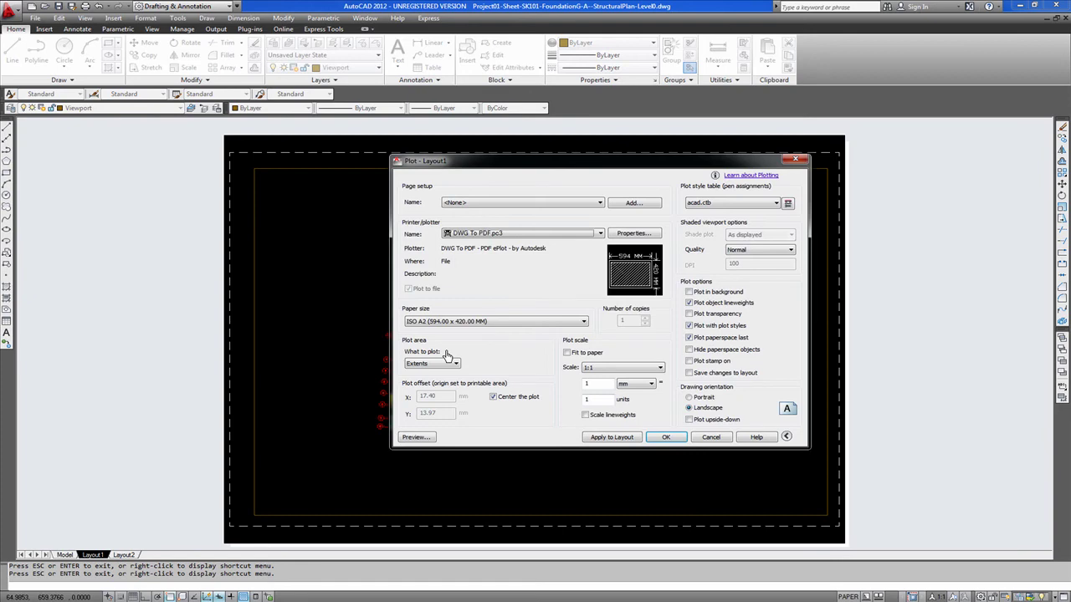
{"action": "left_click", "coordinate": [455, 363]}
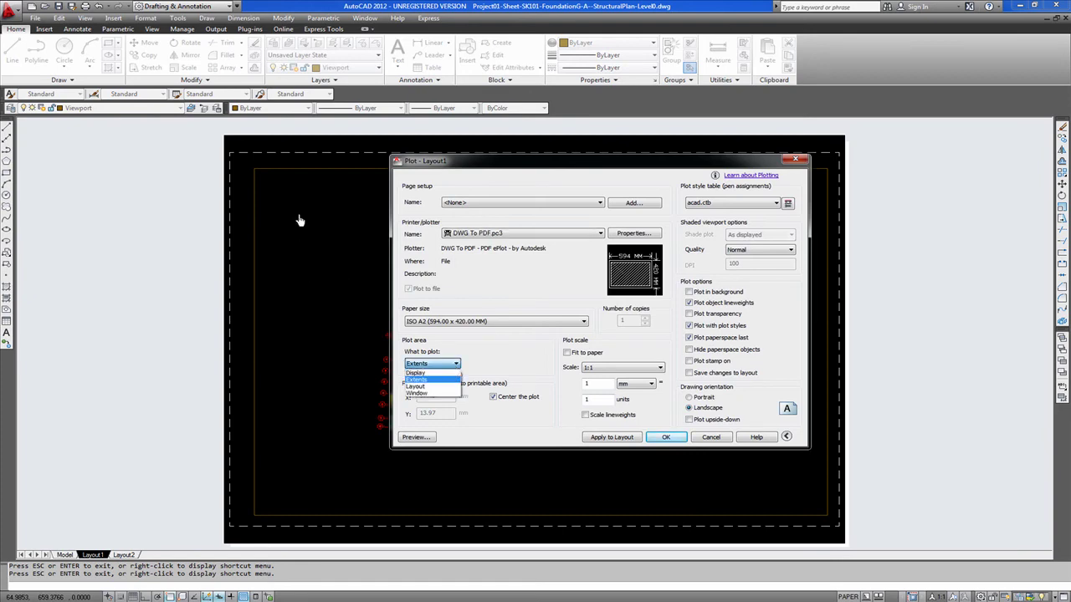
{"action": "left_click", "coordinate": [439, 393]}
{"action": "key", "text": "Escape"}
Set the plot area to a window spanning opposite corners of the viewport frame on Layout1.
{"action": "left_click", "coordinate": [455, 363]}
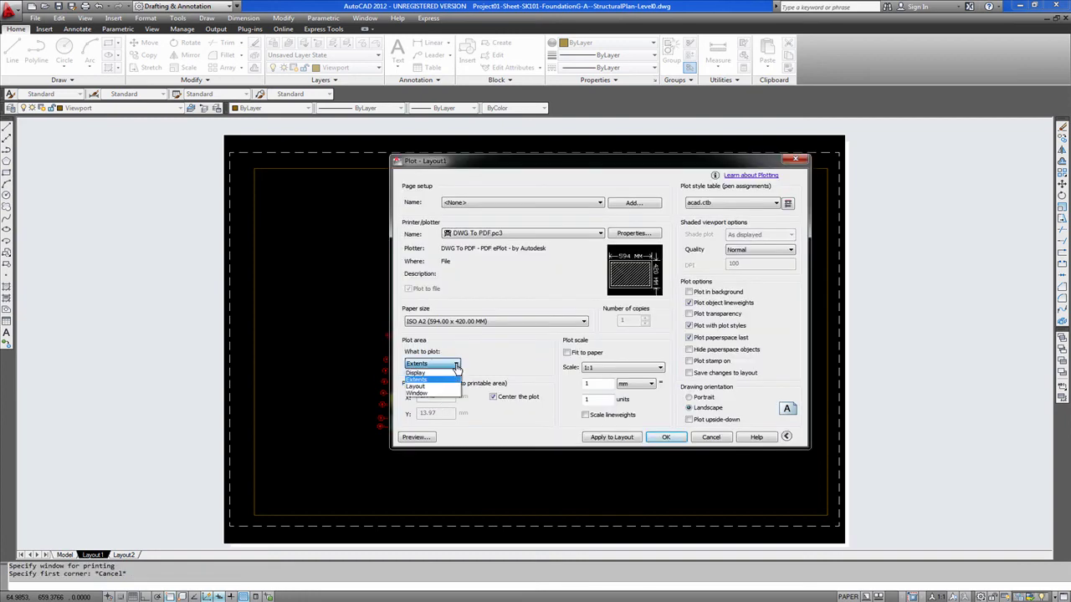
{"action": "left_click", "coordinate": [433, 397]}
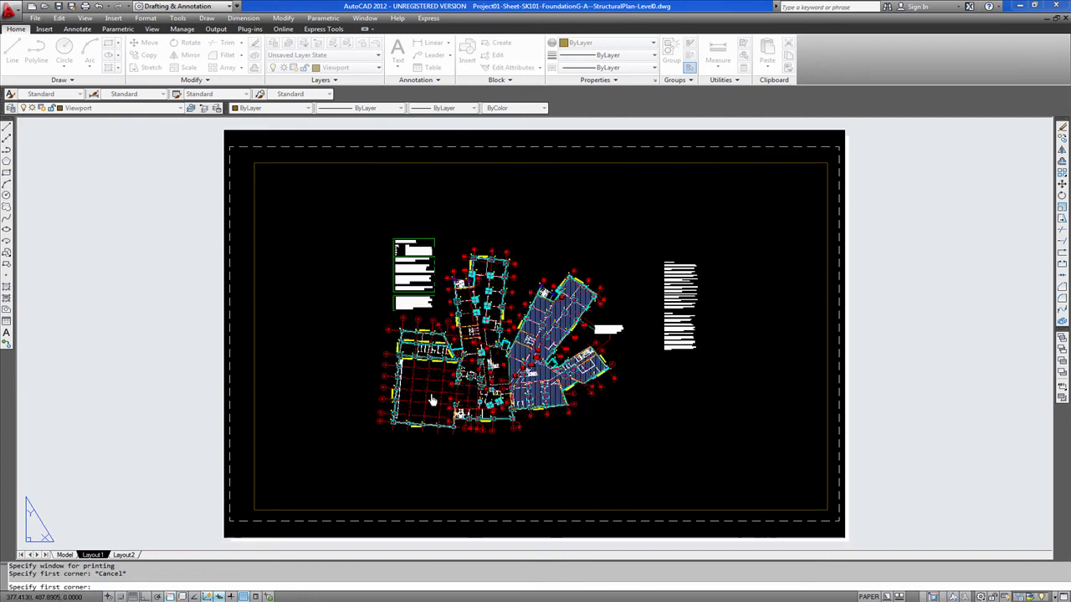
{"action": "left_click", "coordinate": [256, 510]}
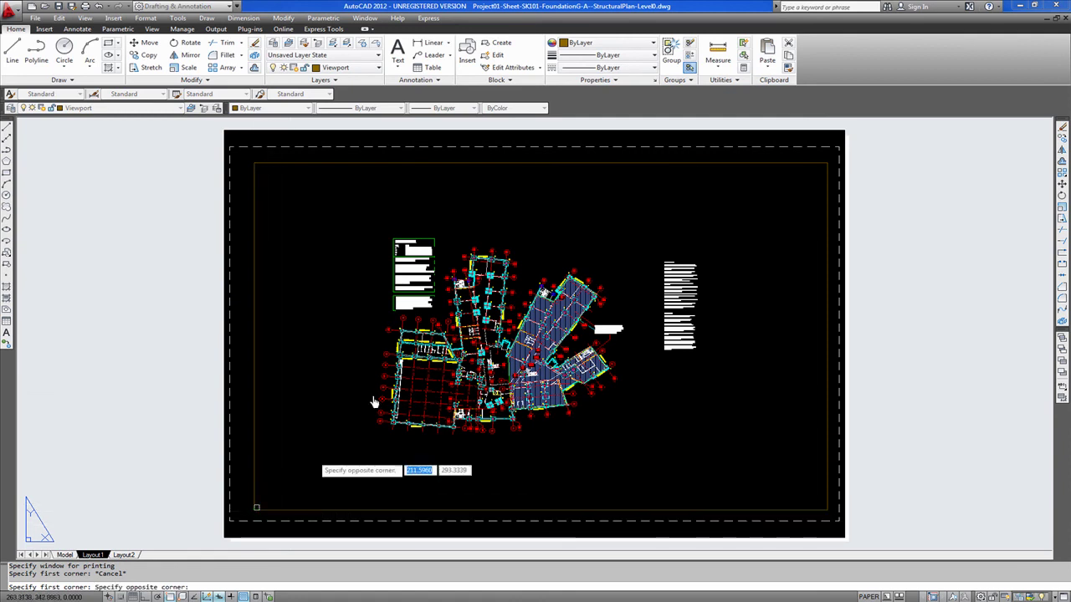
{"action": "left_click", "coordinate": [826, 164]}
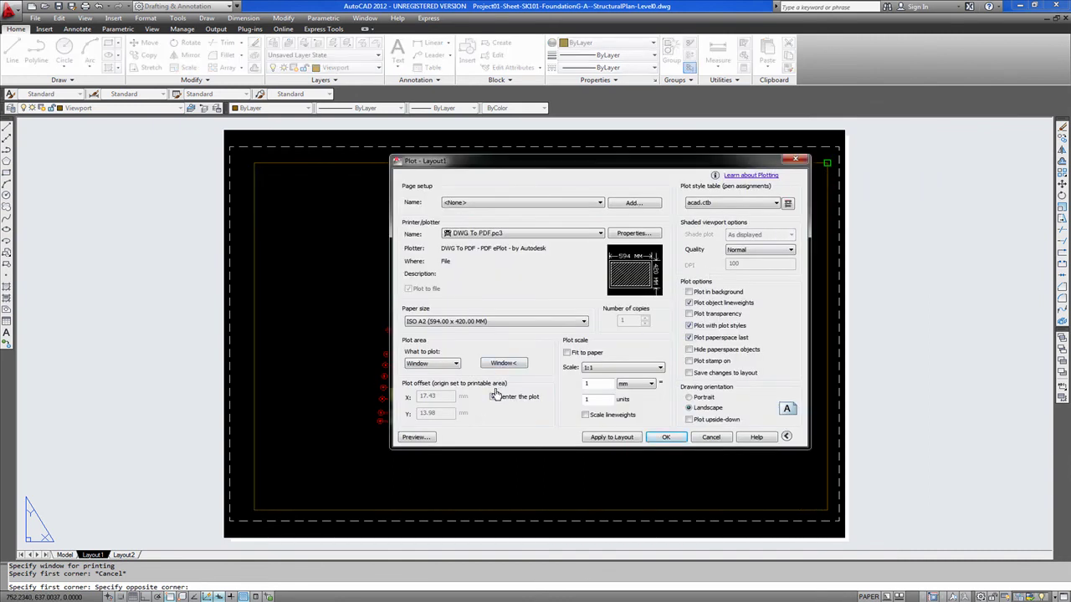
Preview the plot of the windowed area and return to the plot settings.
{"action": "left_click_drag", "start_coordinate": [583, 170], "coordinate": [516, 191]}
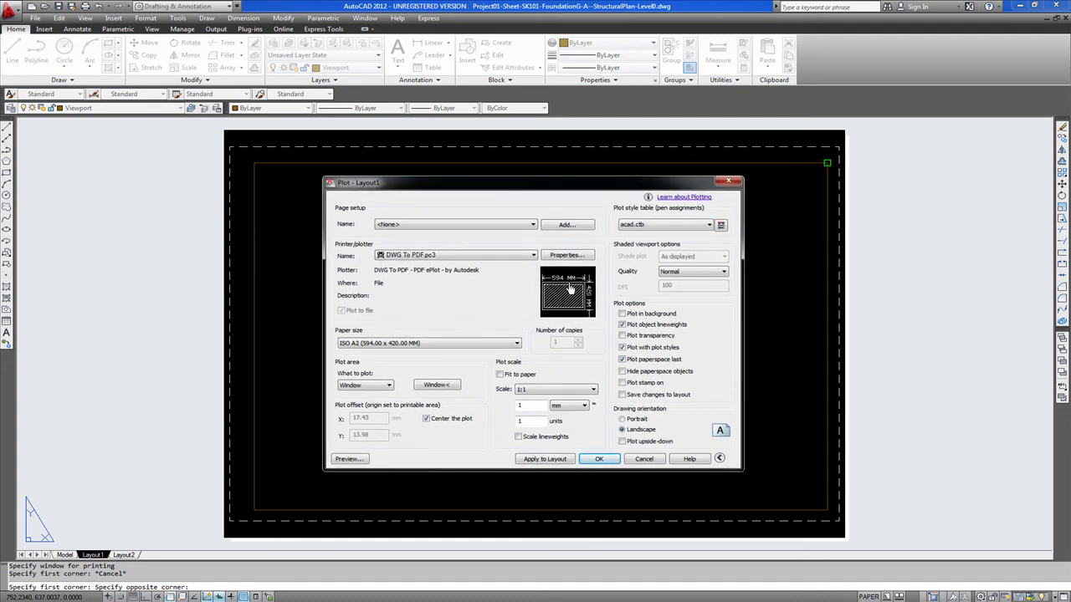
{"action": "left_click", "coordinate": [348, 465]}
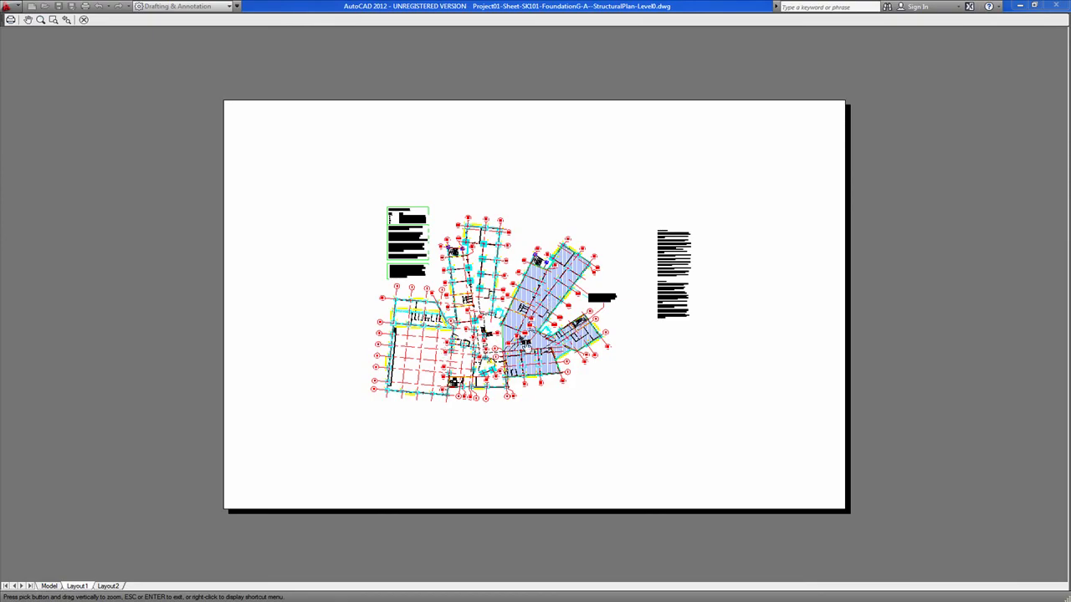
{"action": "key", "text": "Escape"}
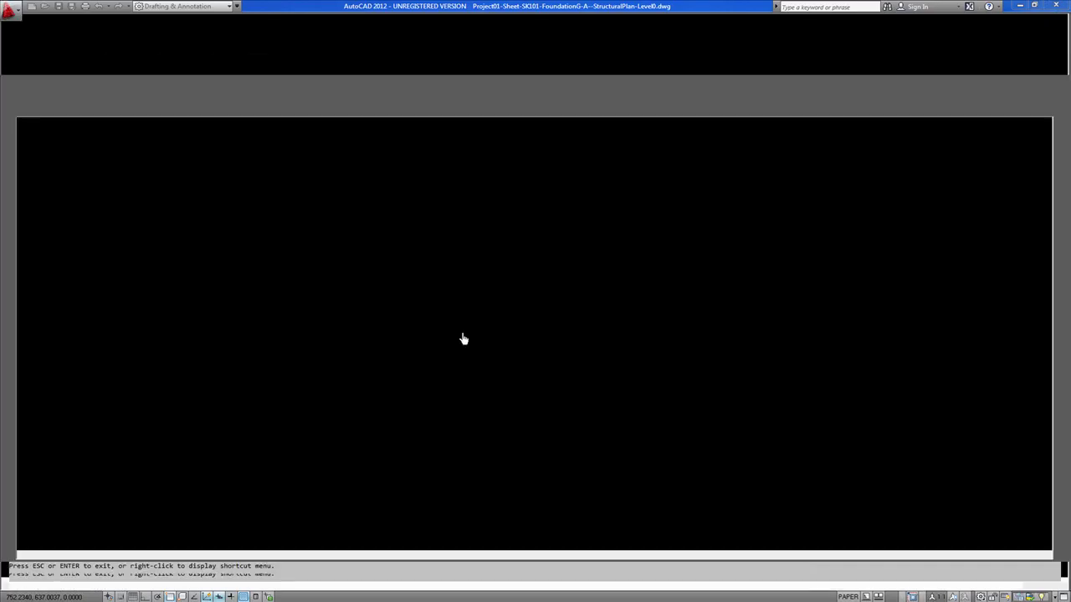